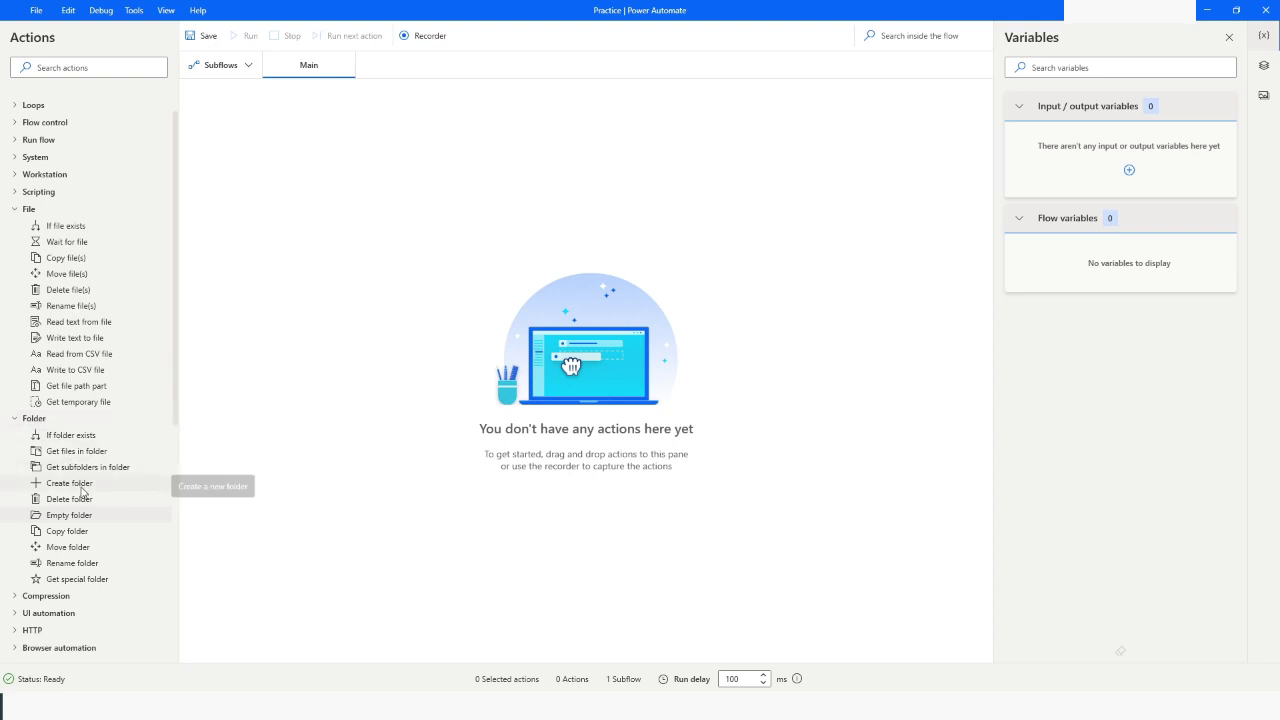
Step: Add a Get special folder action that stores the Desktop path in SpecialFolderPath
click(65, 586)
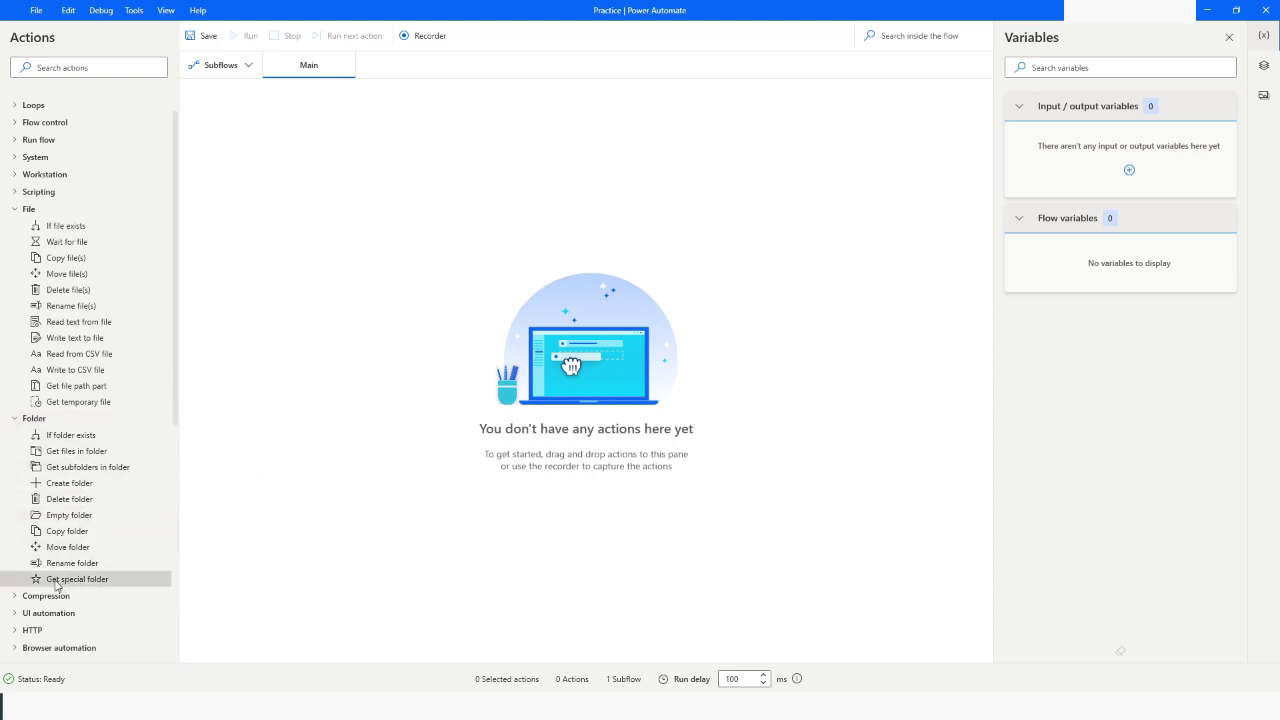
mouse_move(59, 585)
mouse_down()
mouse_move(468, 280)
mouse_move(445, 178)
mouse_up()
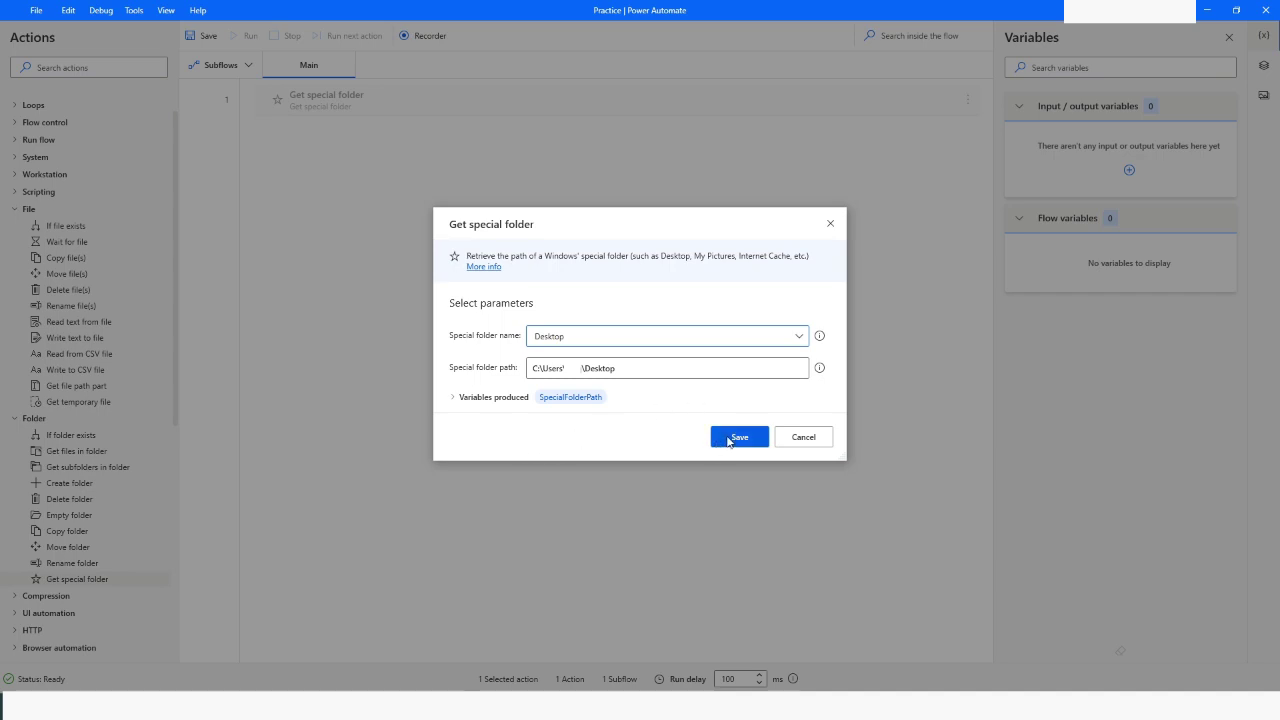
click(729, 440)
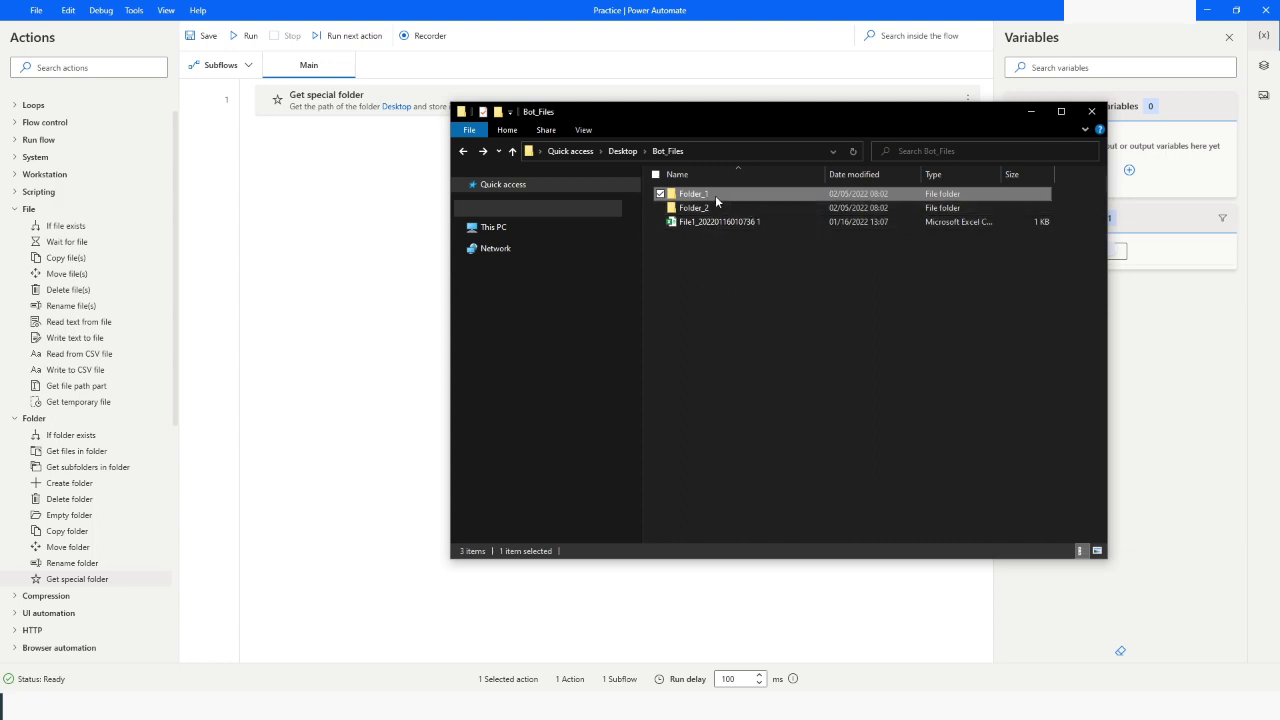
mouse_move(693, 193)
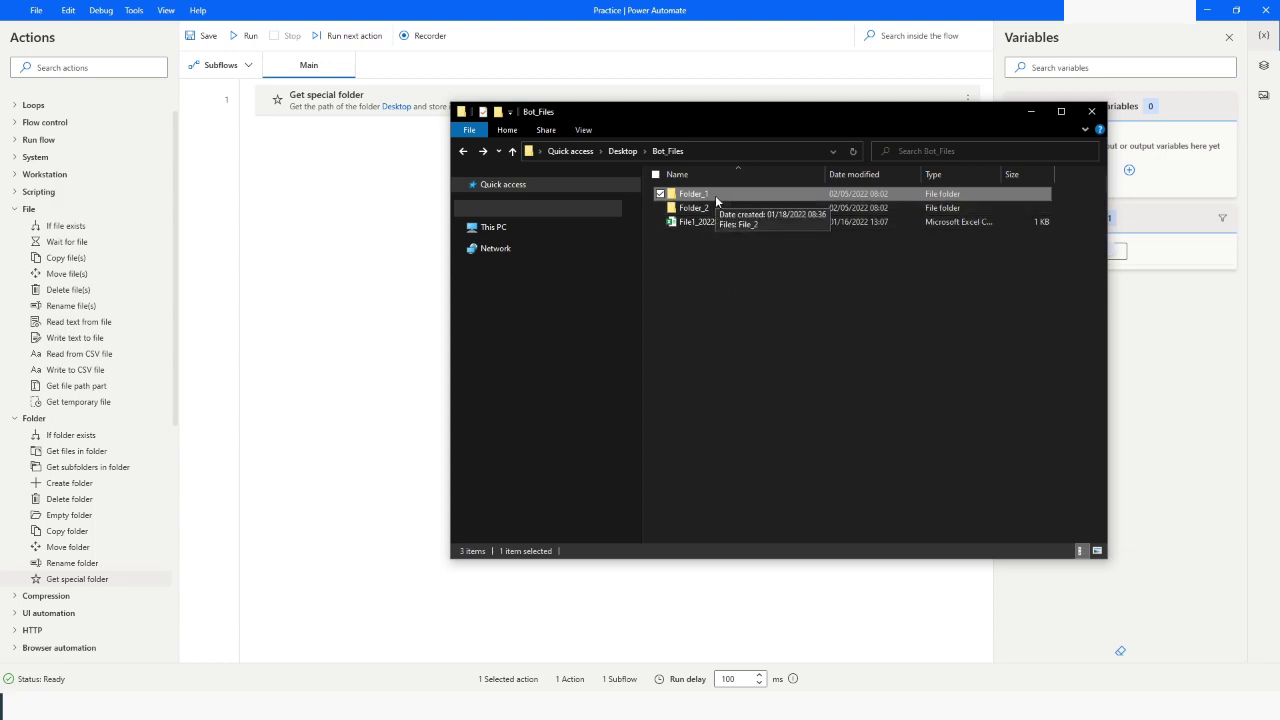
double_click(715, 195)
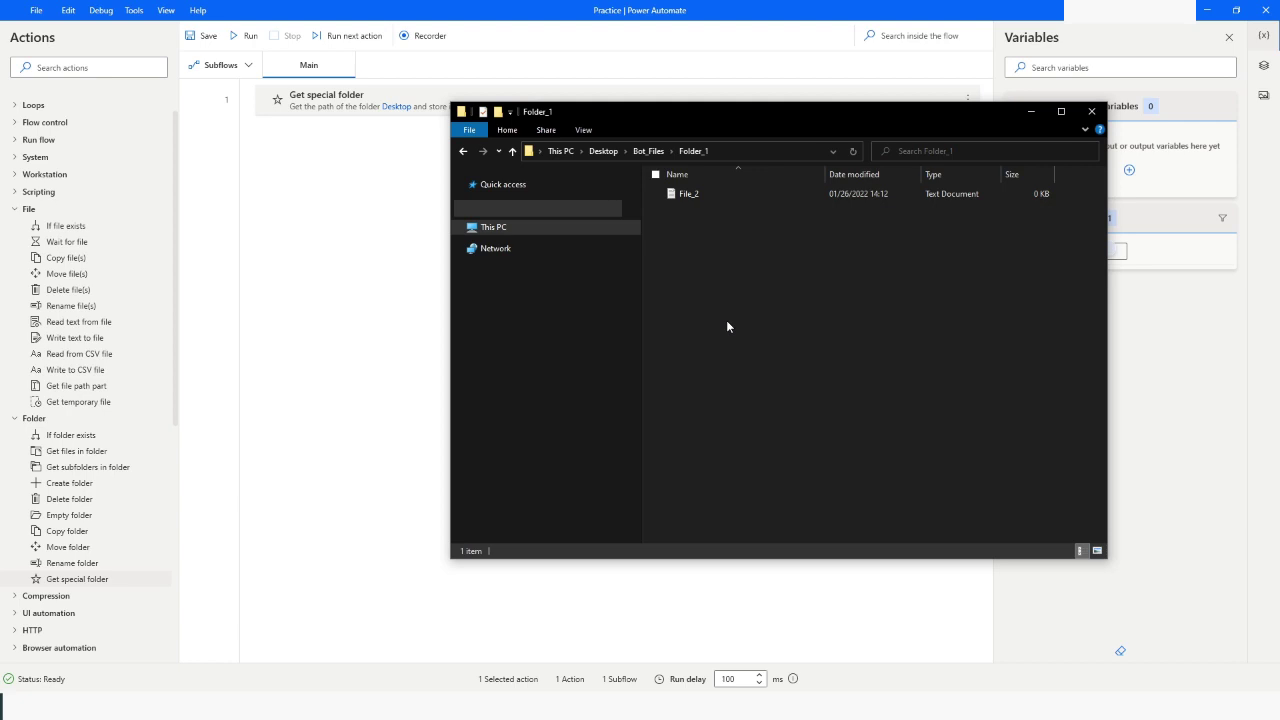
key(alt+F4)
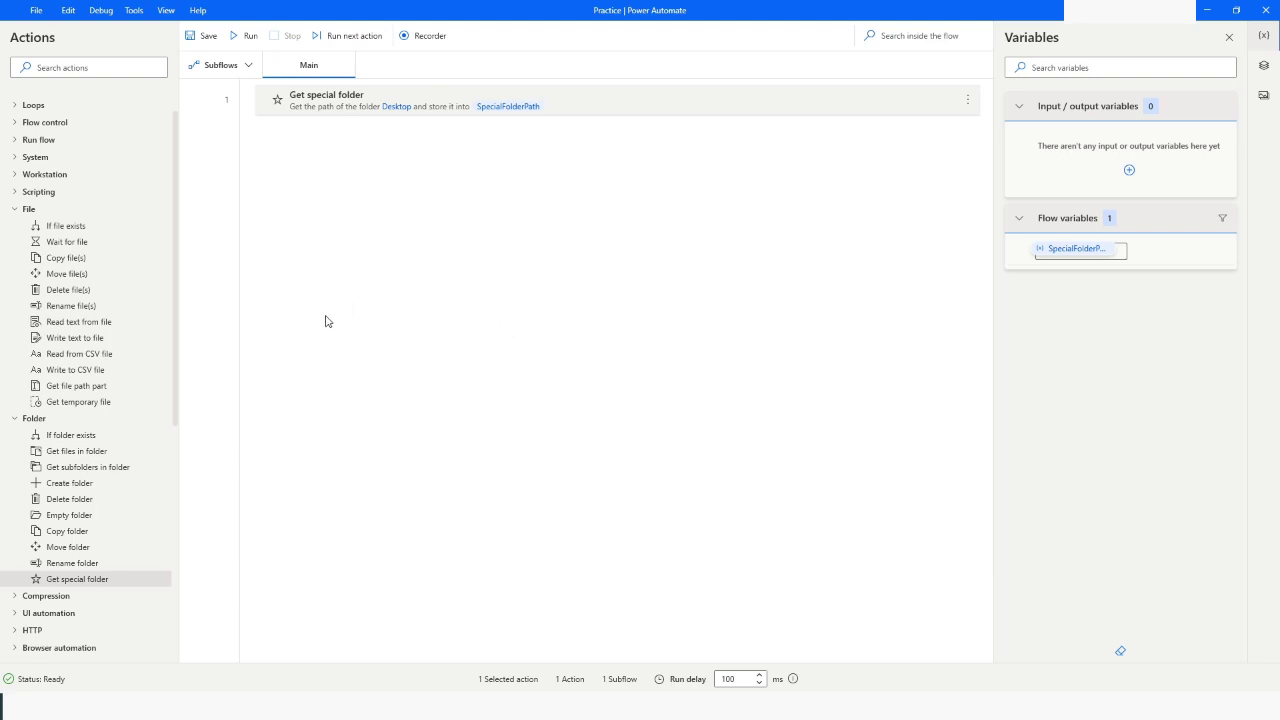
Step: Drag the Empty folder action into the flow below step 1
click(56, 518)
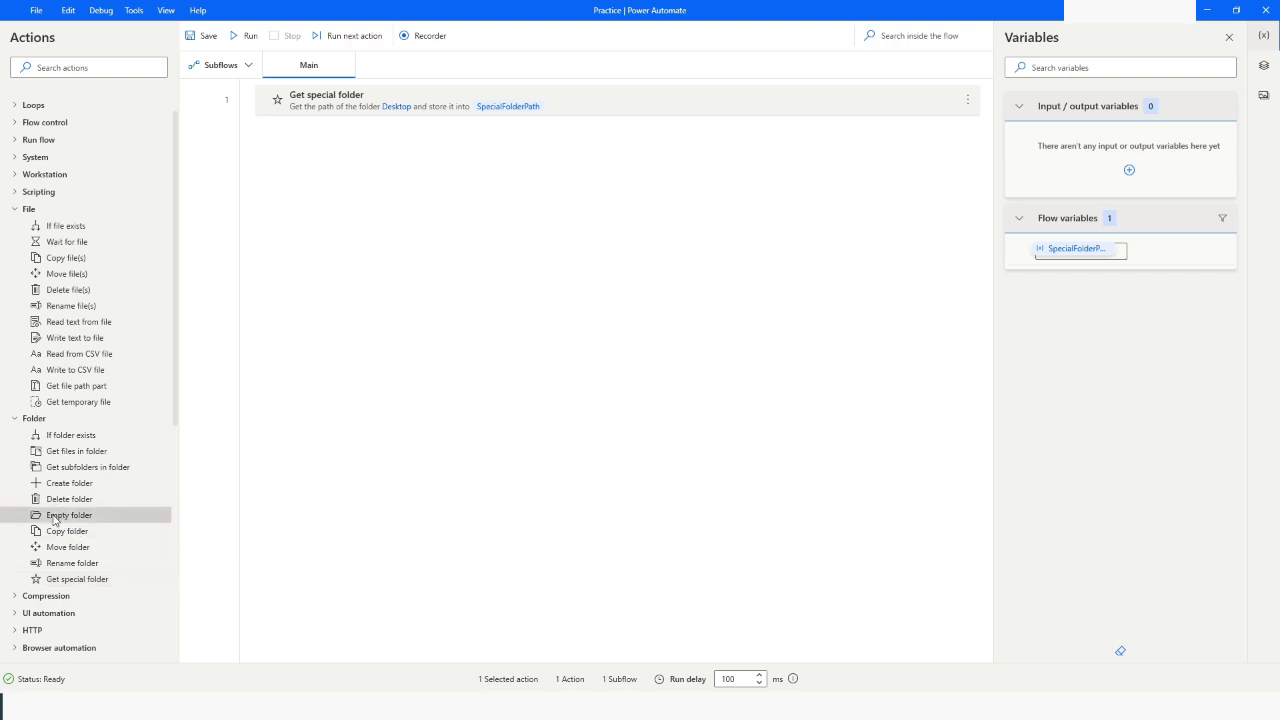
mouse_move(52, 518)
mouse_down()
mouse_move(484, 217)
mouse_move(617, 260)
mouse_up()
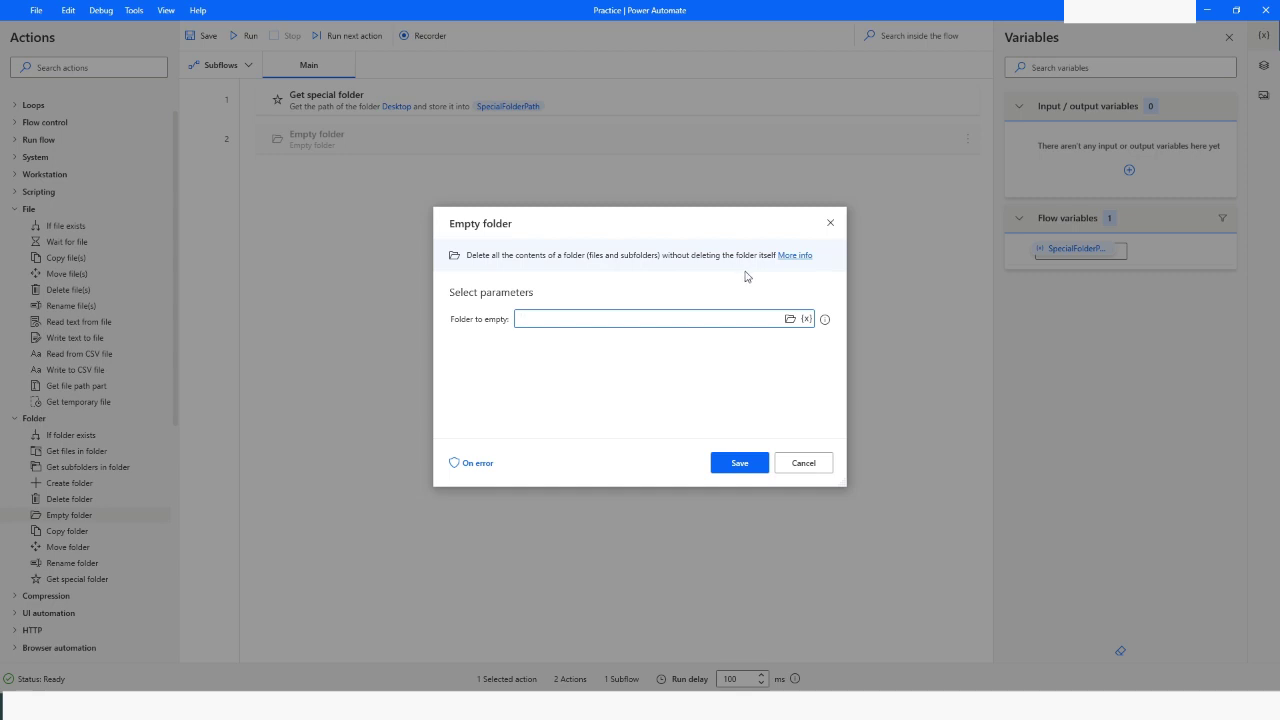
Step: Set the folder to empty to %SpecialFolderPath%\Bot_Files\Folder_1 and save the step
click(807, 319)
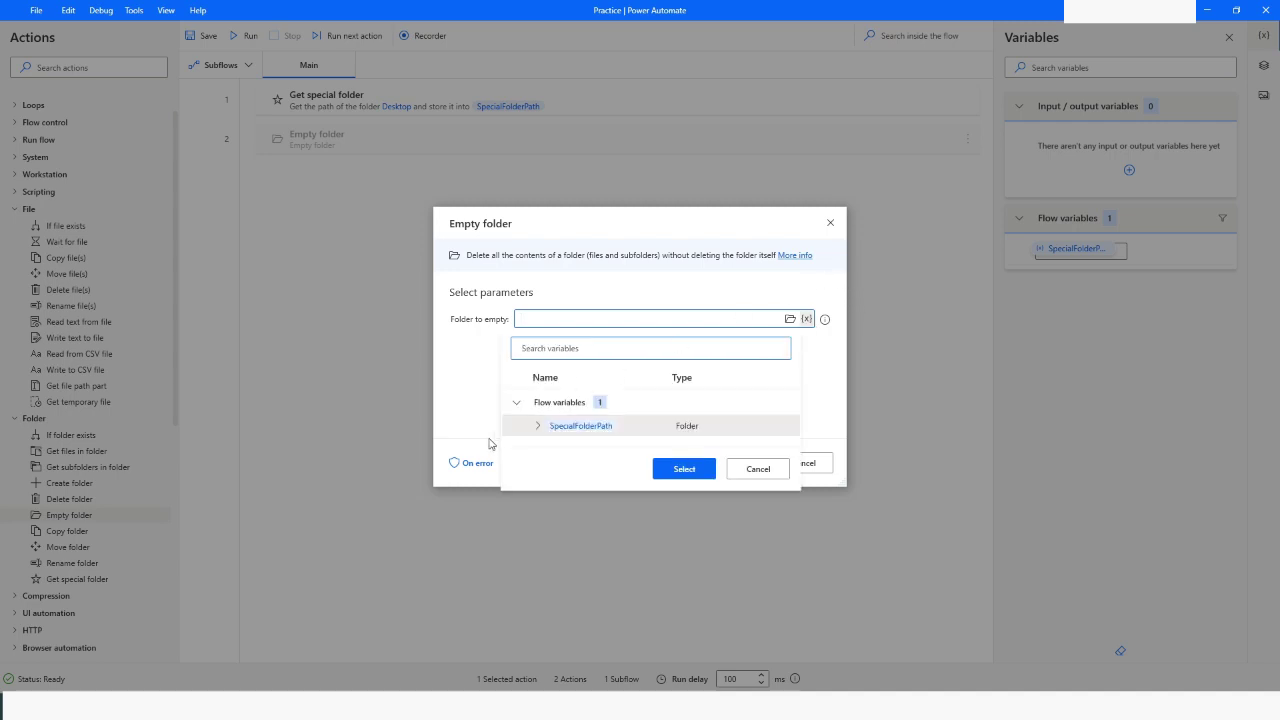
double_click(560, 427)
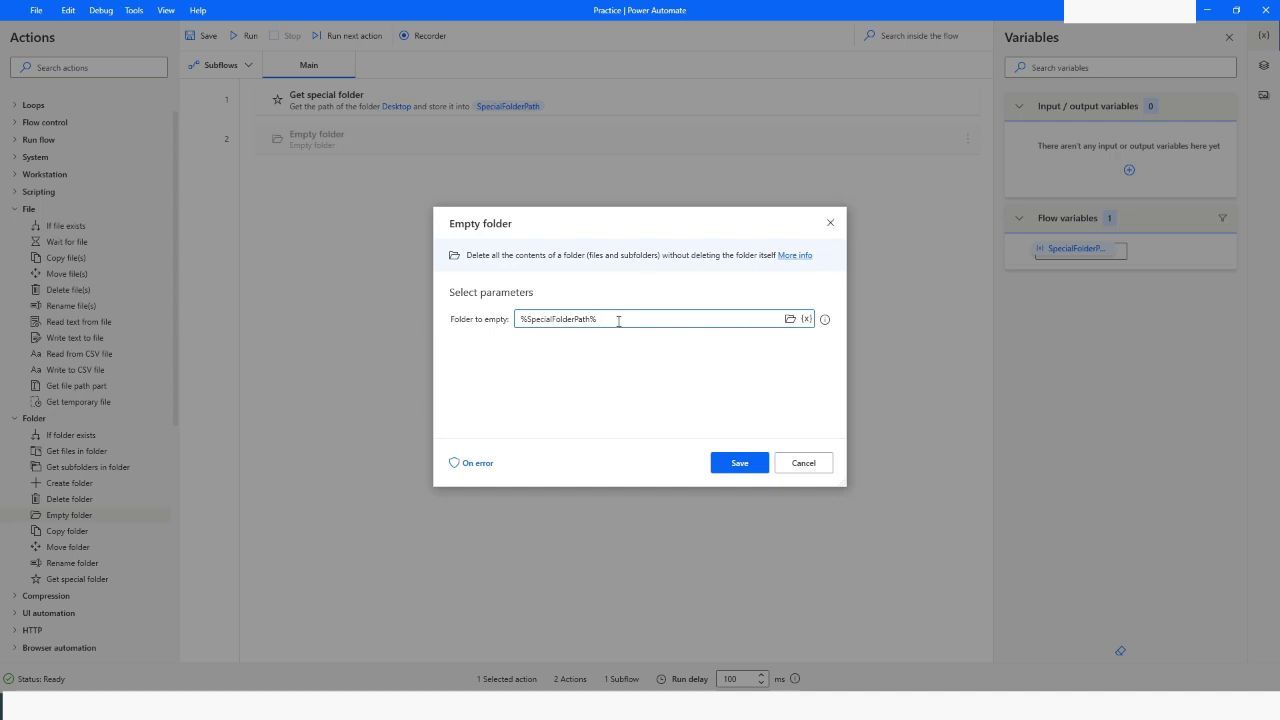
text(Bot_)
text(Fi)
text(les\)
text(Folder)
text(_1)
click(738, 465)
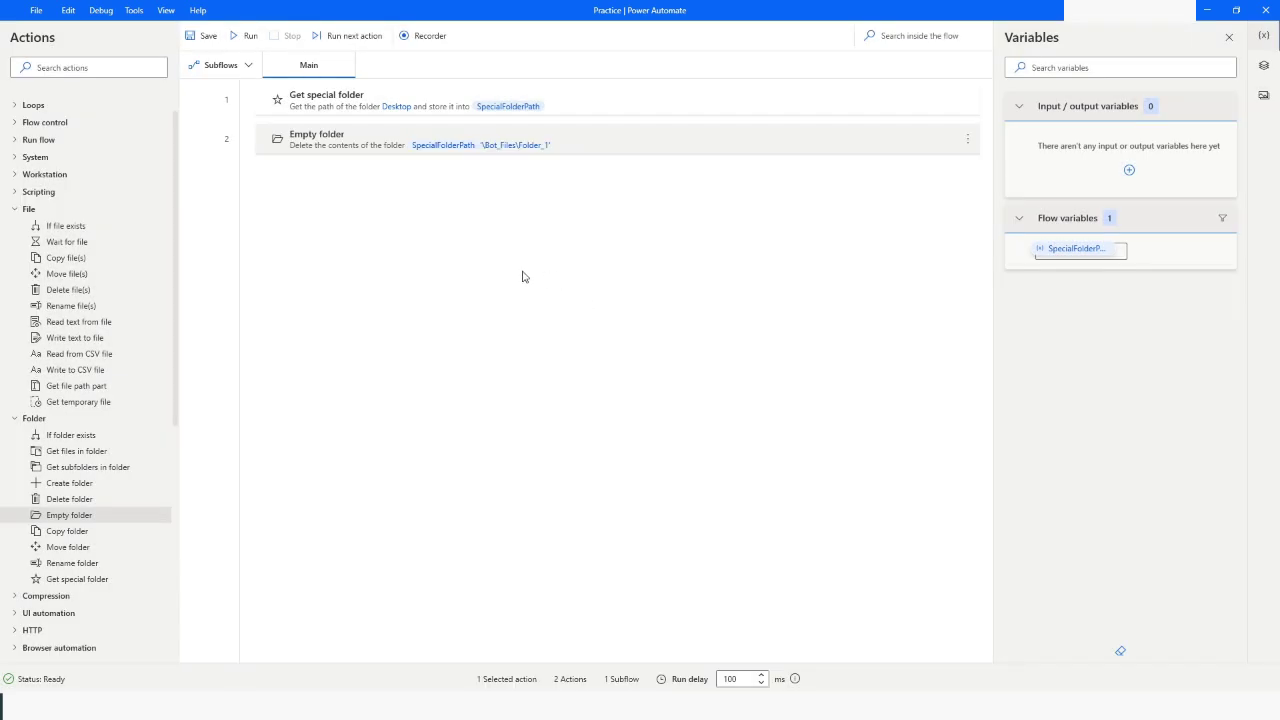
Step: Run the flow so Bot_Files\Folder_1 is cleared of its files
click(250, 37)
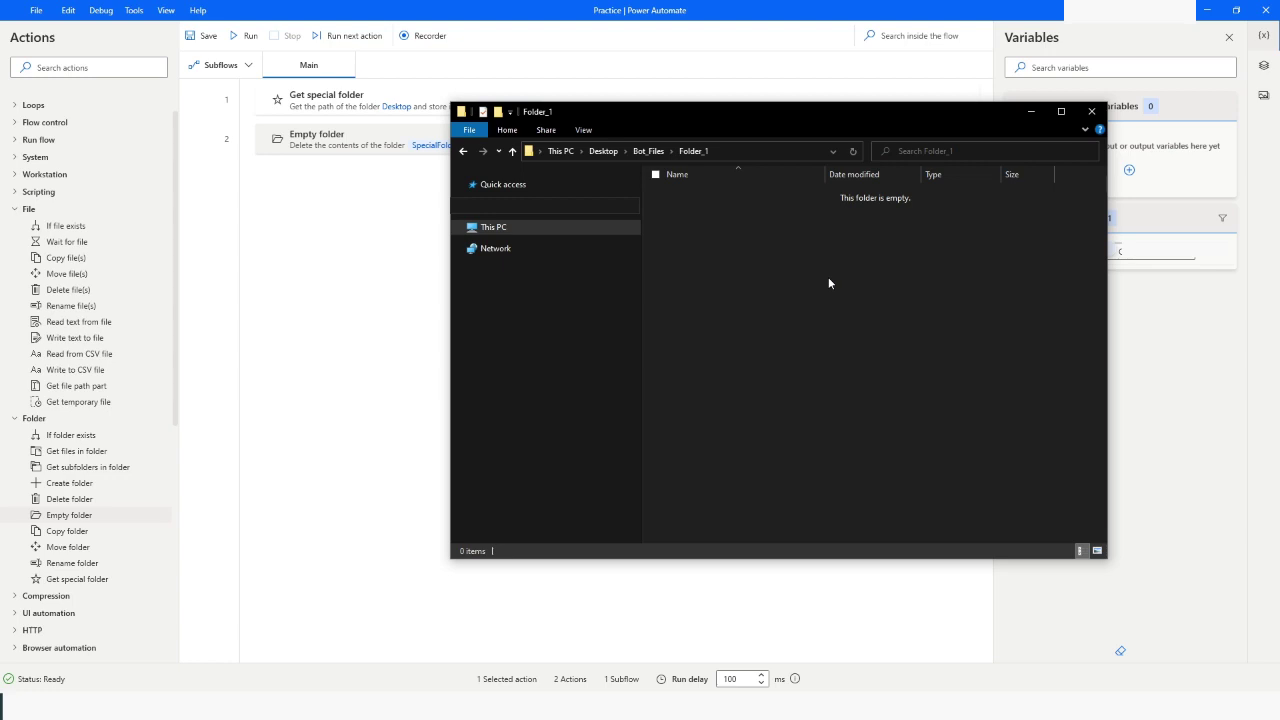
click(1030, 111)
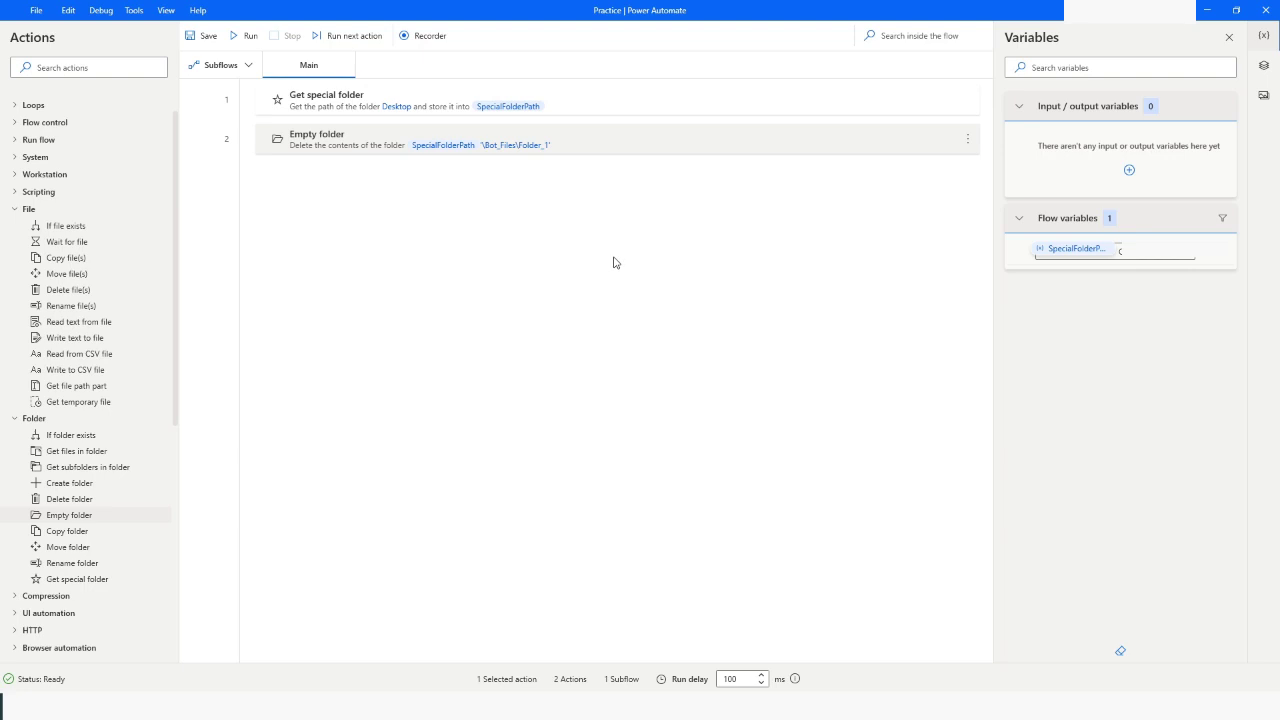